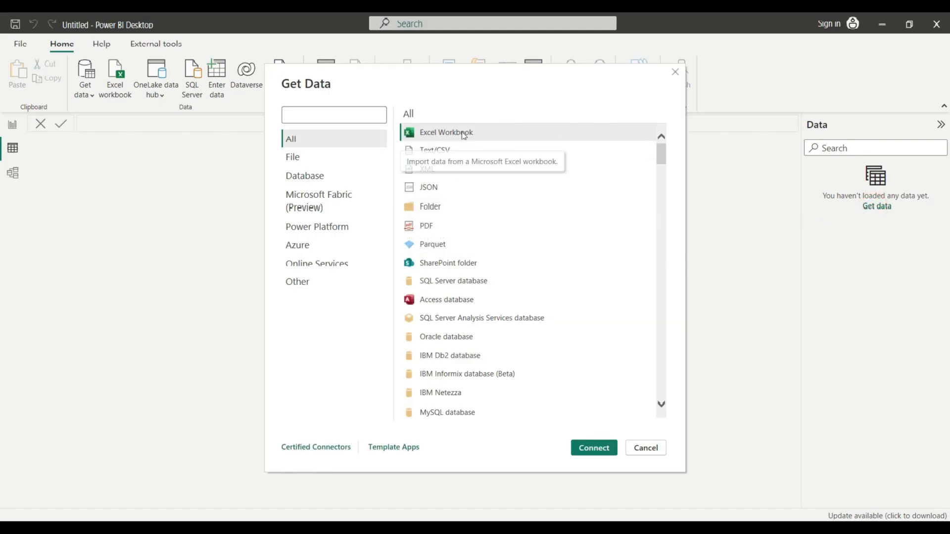
Connect to the Excel workbook Jan_Sold Qty_FRA.xlsx and open its Jan_FRA table for transformation
{"action": "left_click", "coordinate": [427, 134]}
{"action": "left_click", "coordinate": [472, 134]}
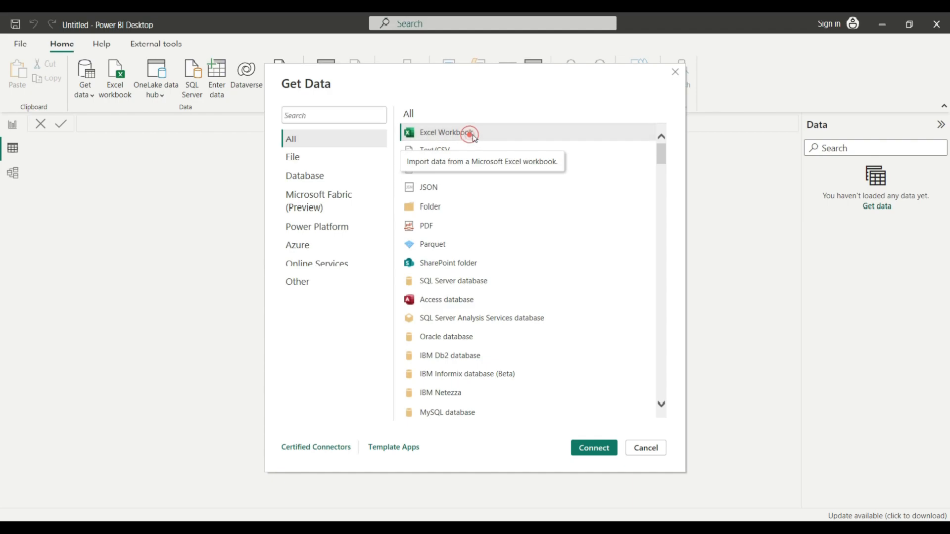
{"action": "left_click", "coordinate": [597, 444]}
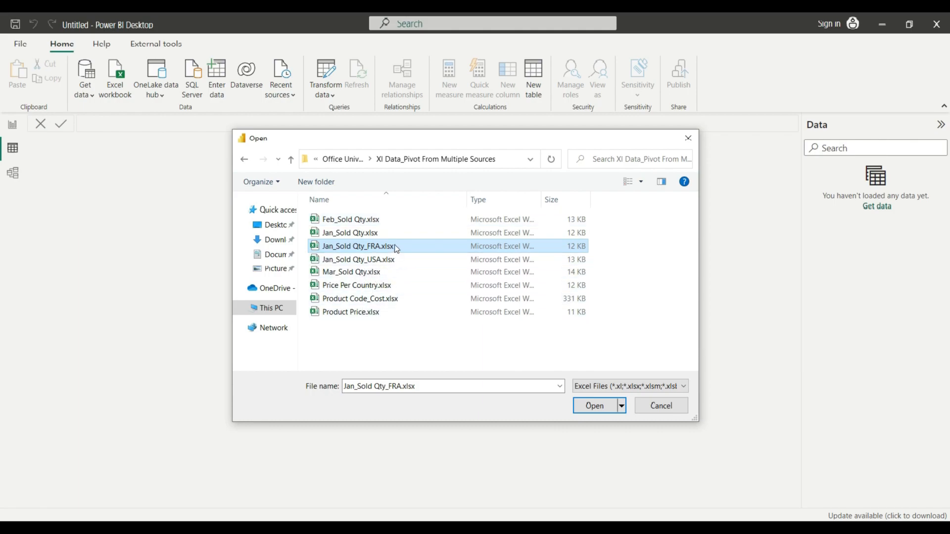
{"action": "left_click", "coordinate": [595, 410]}
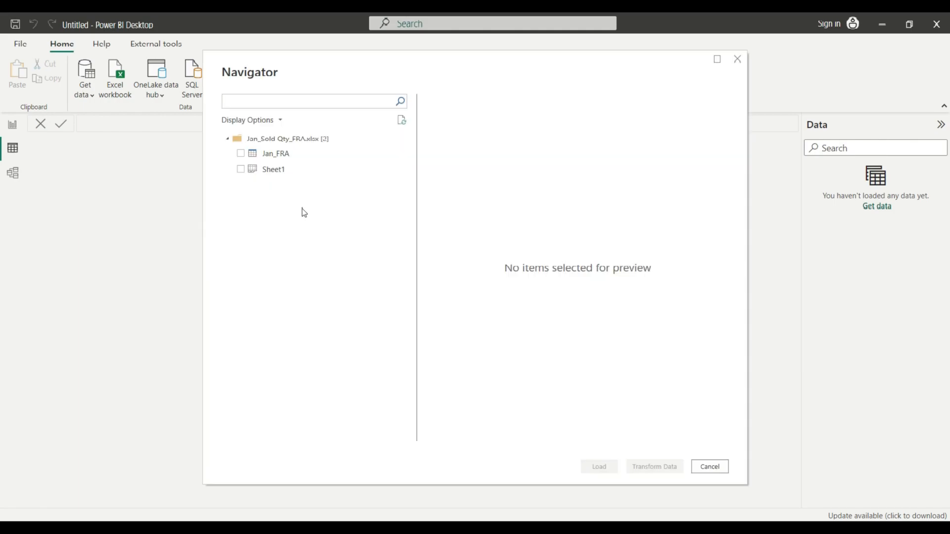
{"action": "left_click", "coordinate": [244, 155]}
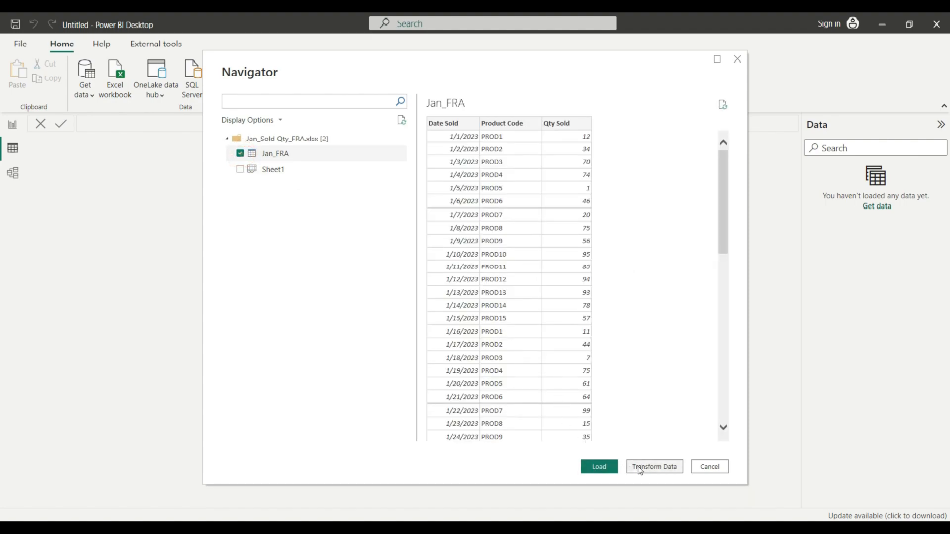
{"action": "left_click", "coordinate": [638, 466]}
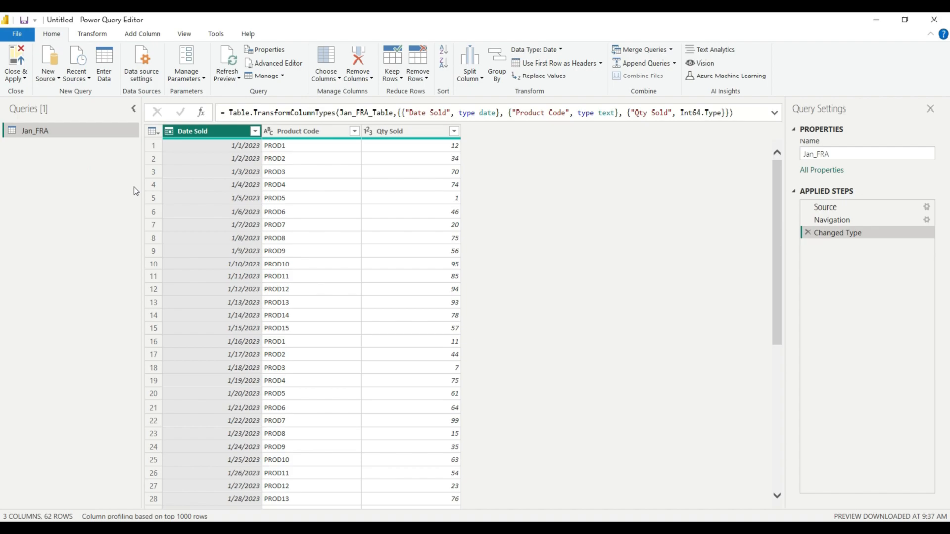
Add a new Excel workbook query from the file Jan_Sold Qty_USA.xlsx
{"action": "right_click", "coordinate": [65, 189]}
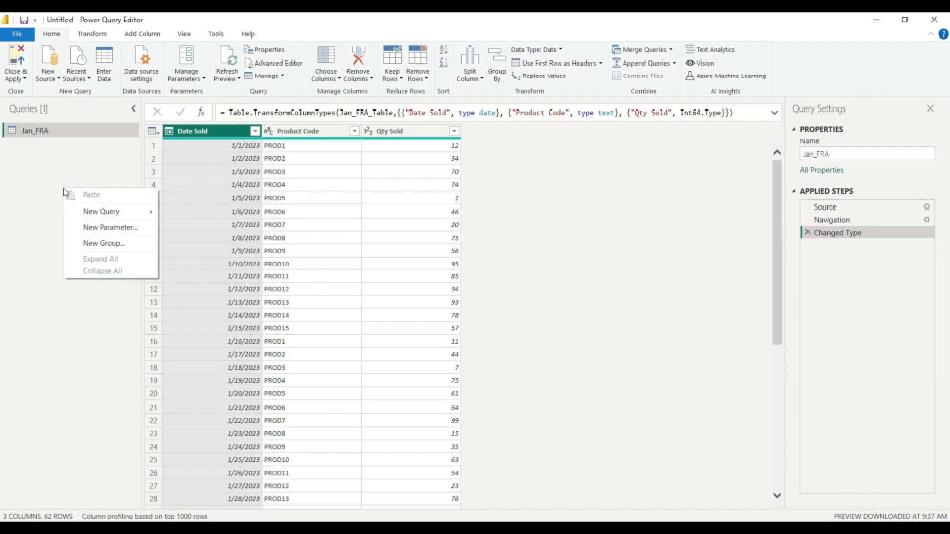
{"action": "mouse_move", "coordinate": [102, 212]}
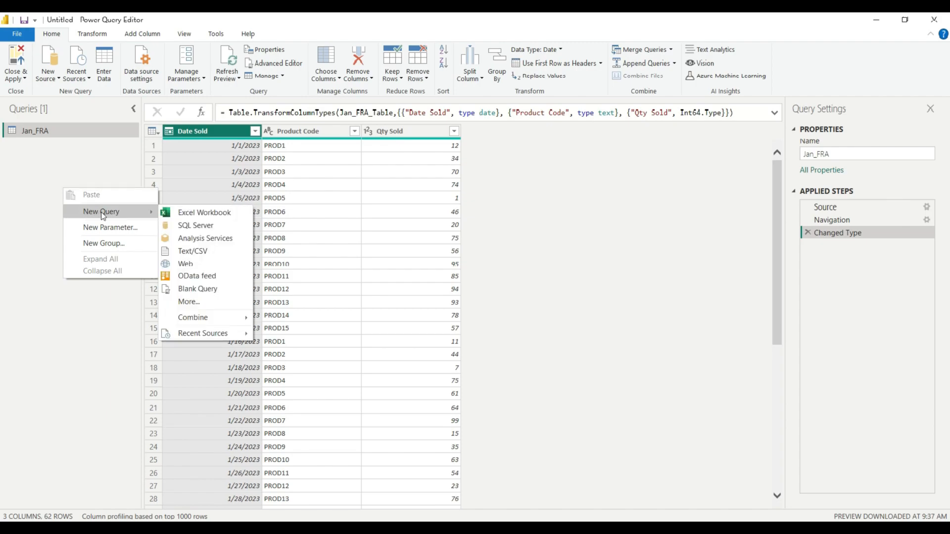
{"action": "left_click", "coordinate": [197, 216]}
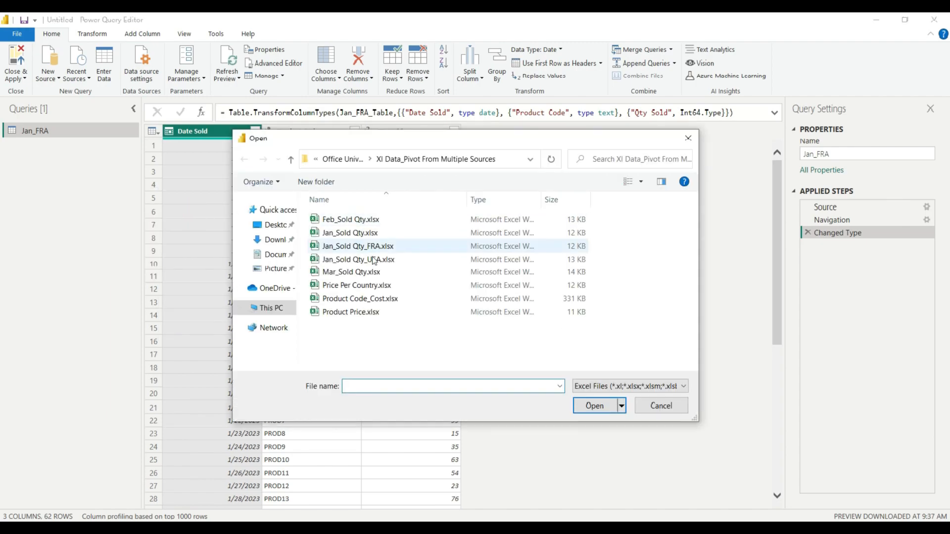
{"action": "double_click", "coordinate": [375, 261]}
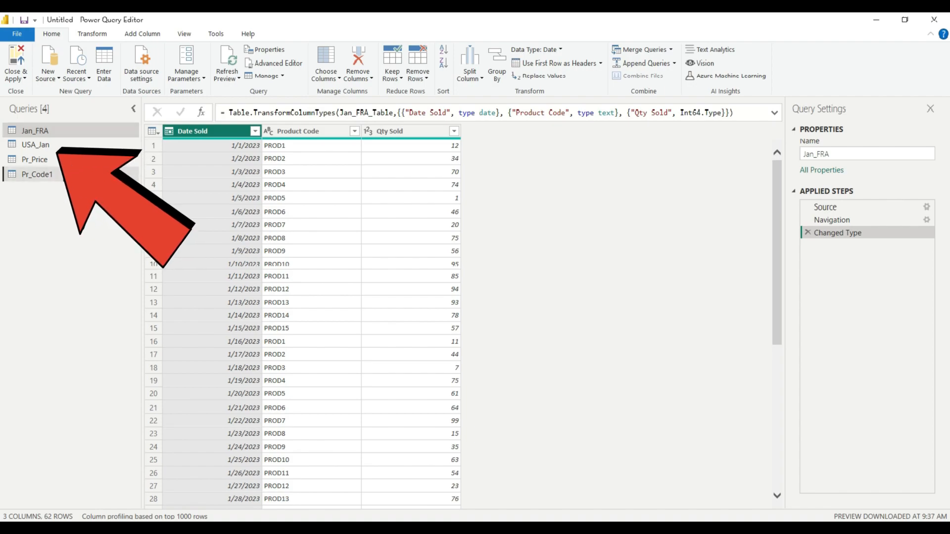
Examine the contents of the Pr_Code1, Pr_Price, USA_Jan and Jan_FRA queries, including the product prices per country
{"action": "left_click", "coordinate": [63, 174]}
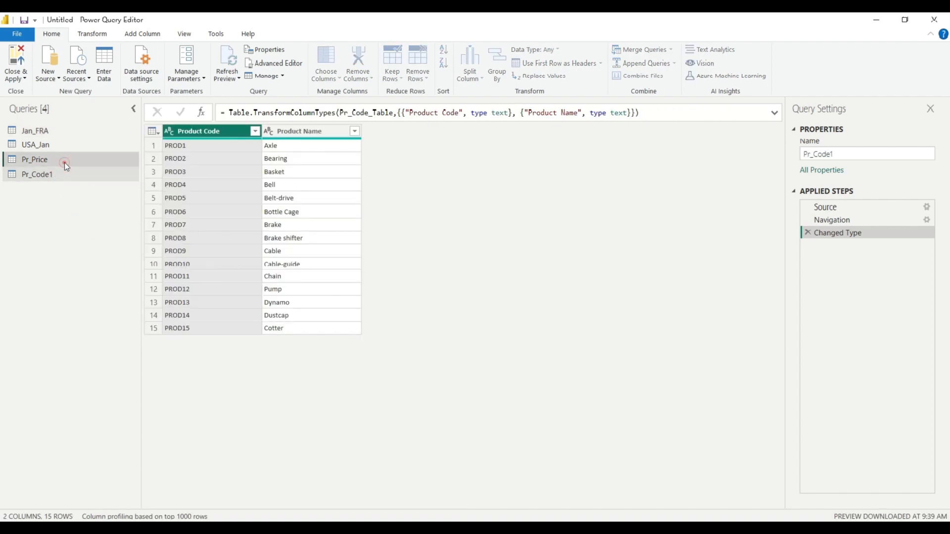
{"action": "left_click", "coordinate": [65, 162]}
{"action": "left_click", "coordinate": [70, 147]}
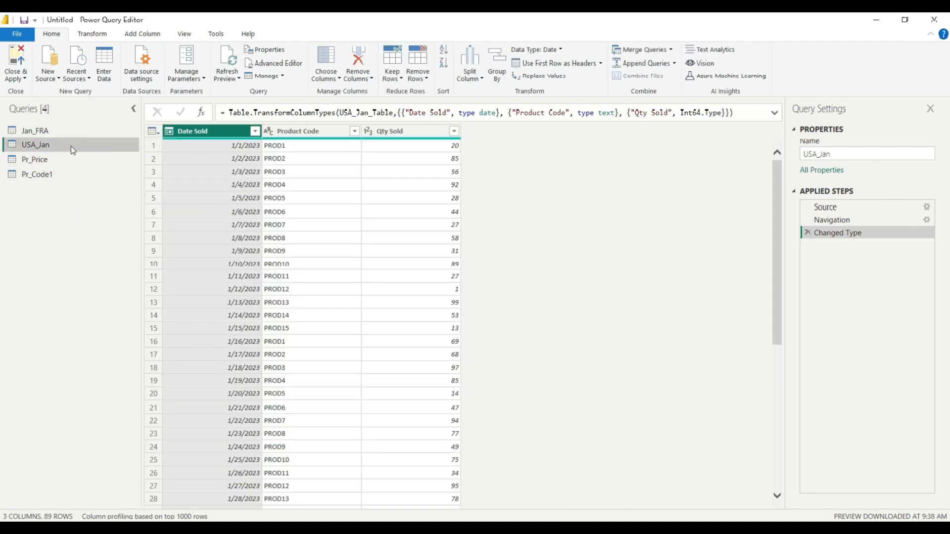
{"action": "left_click", "coordinate": [75, 133]}
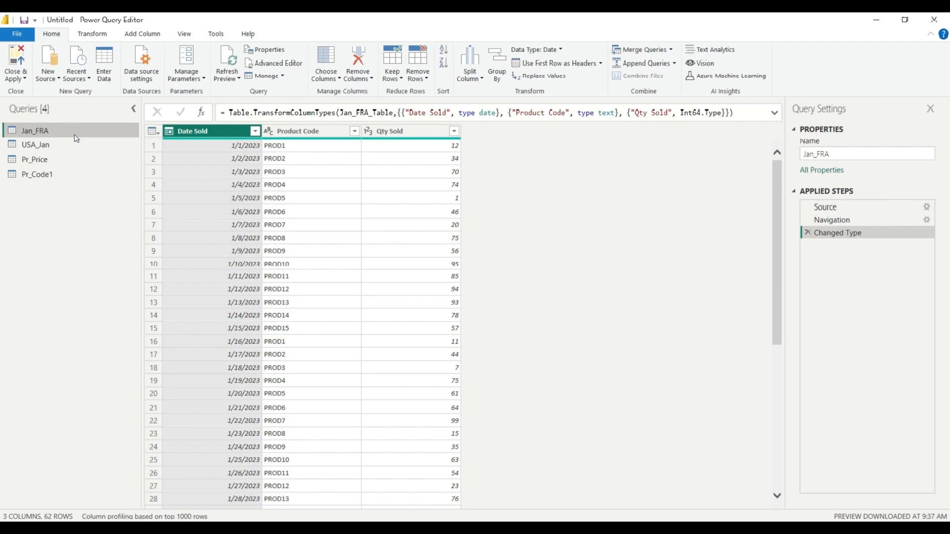
{"action": "left_click", "coordinate": [69, 159]}
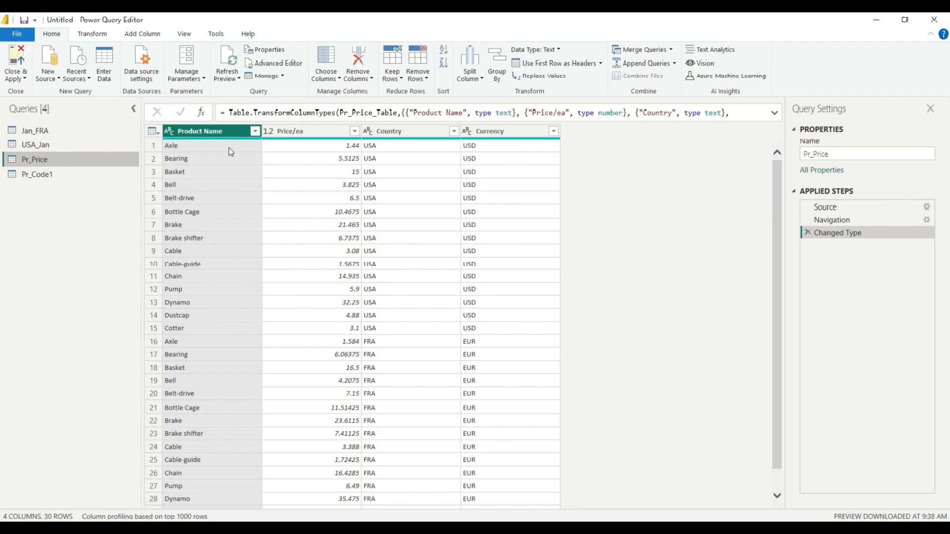
{"action": "scroll", "coordinate": [402, 158], "scroll_direction": "down", "scroll_amount": 1}
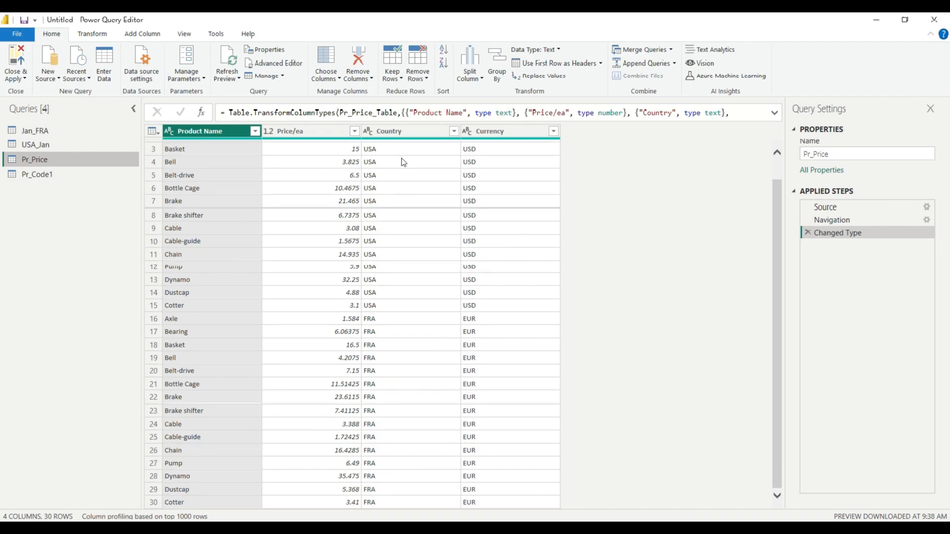
{"action": "scroll", "coordinate": [404, 162], "scroll_direction": "up", "scroll_amount": 1}
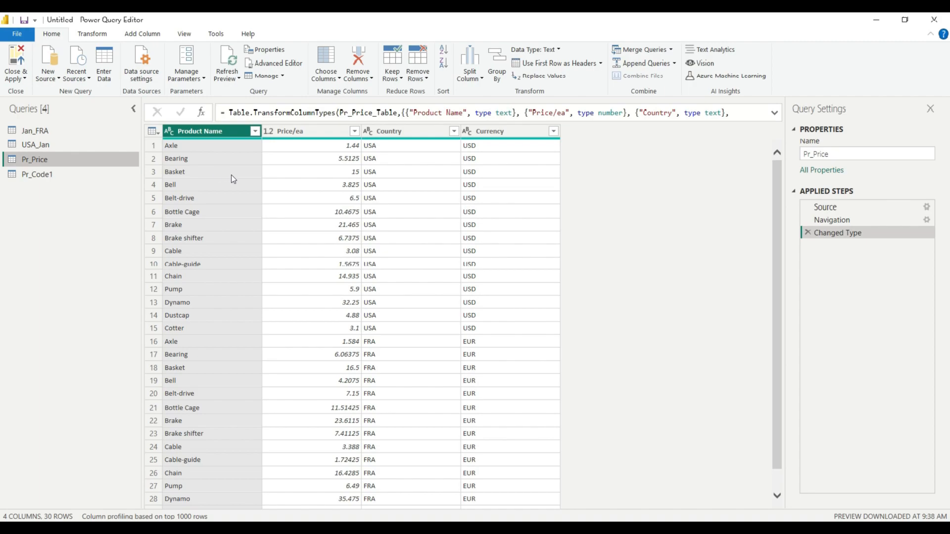
Leave the query editor and add a calculated column to the Jan_FRA table with the formula Column 1 = ""
{"action": "left_click", "coordinate": [935, 19]}
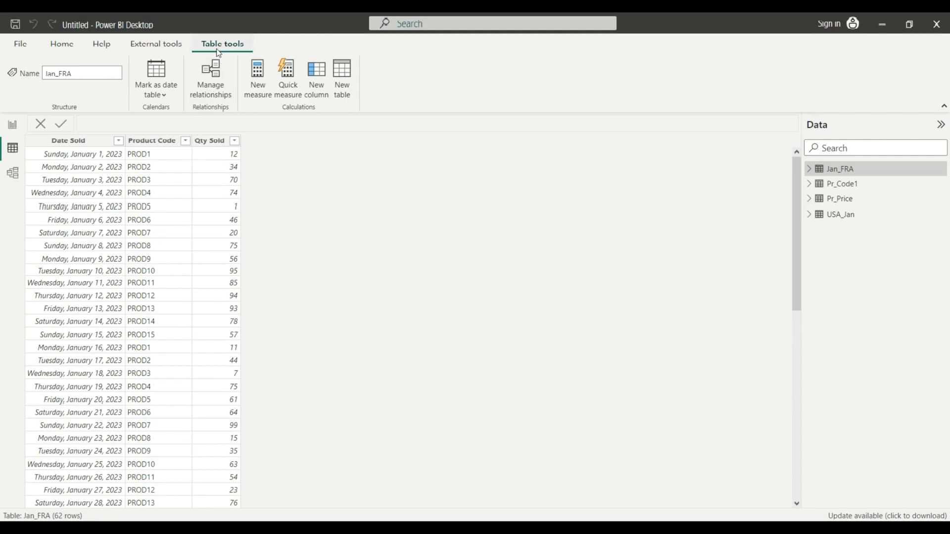
{"action": "left_click", "coordinate": [312, 93]}
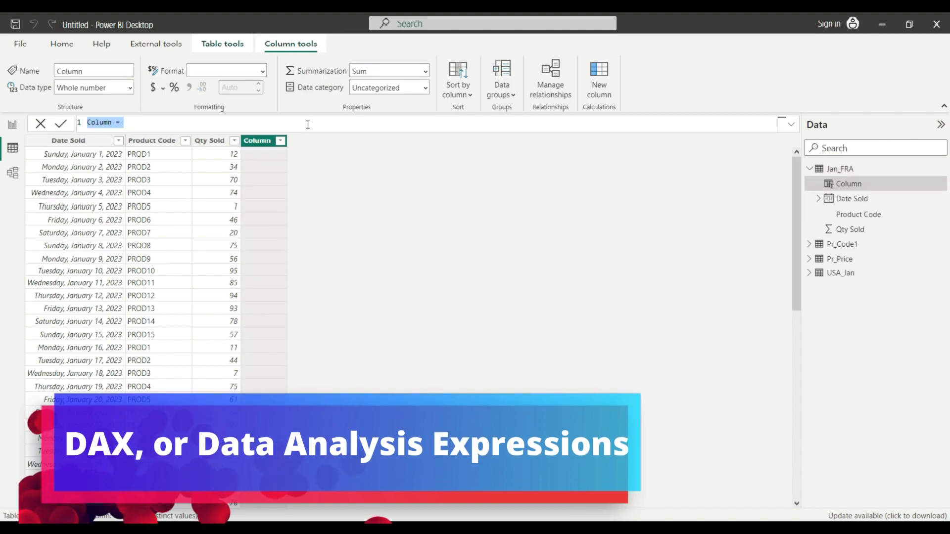
{"action": "type", "text": "Column 1 = \"\""}
{"action": "key", "text": "Return"}
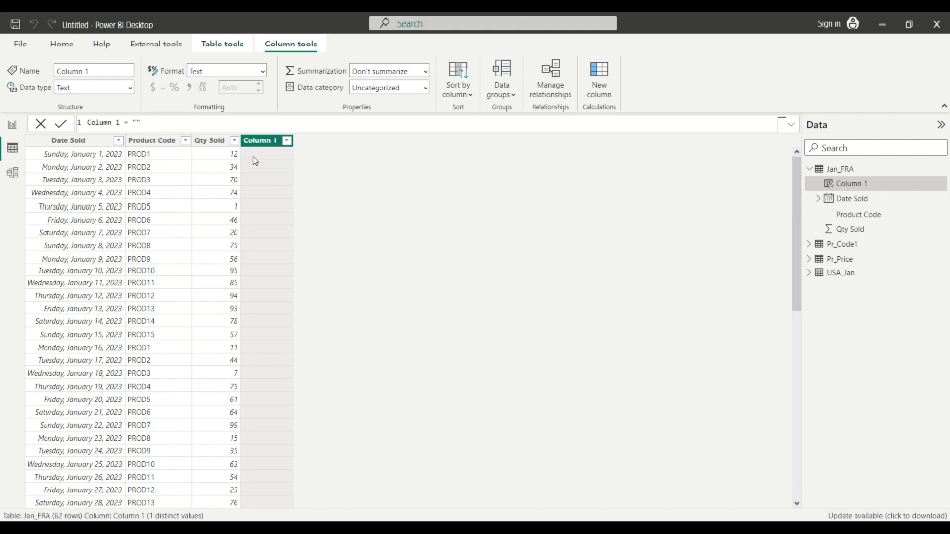
In the new column's formula, change the name to Prod Name and replace the empty text with the LOOKUPVALUE function
{"action": "left_click", "coordinate": [250, 122]}
{"action": "left_click_drag", "start_coordinate": [117, 122], "coordinate": [84, 130]}
{"action": "key", "text": "Delete"}
{"action": "key", "text": "Delete"}
{"action": "type", "text": "Prod Name"}
{"action": "key", "text": "End"}
{"action": "key", "text": "BackSpace"}
{"action": "key", "text": "BackSpace"}
{"action": "type", "text": "LO"}
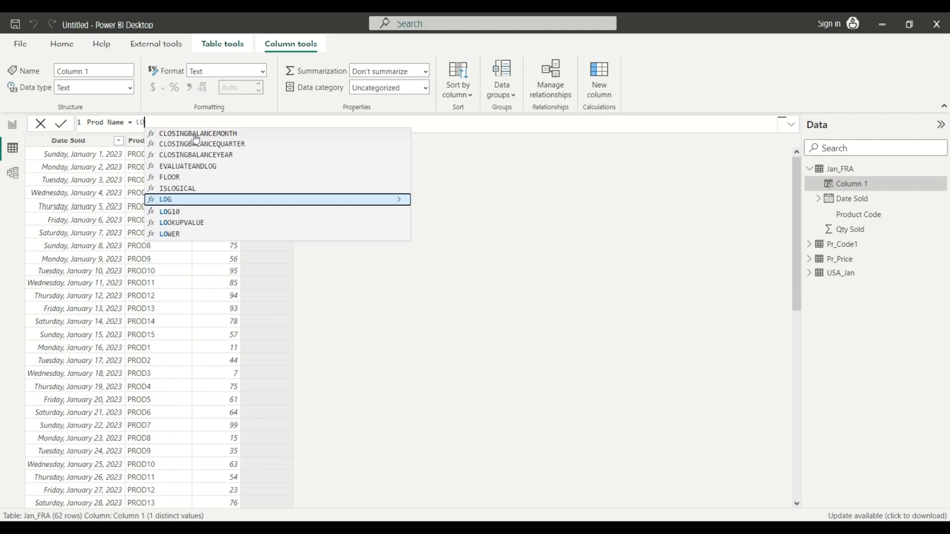
{"action": "type", "text": "OK"}
{"action": "left_click", "coordinate": [195, 134]}
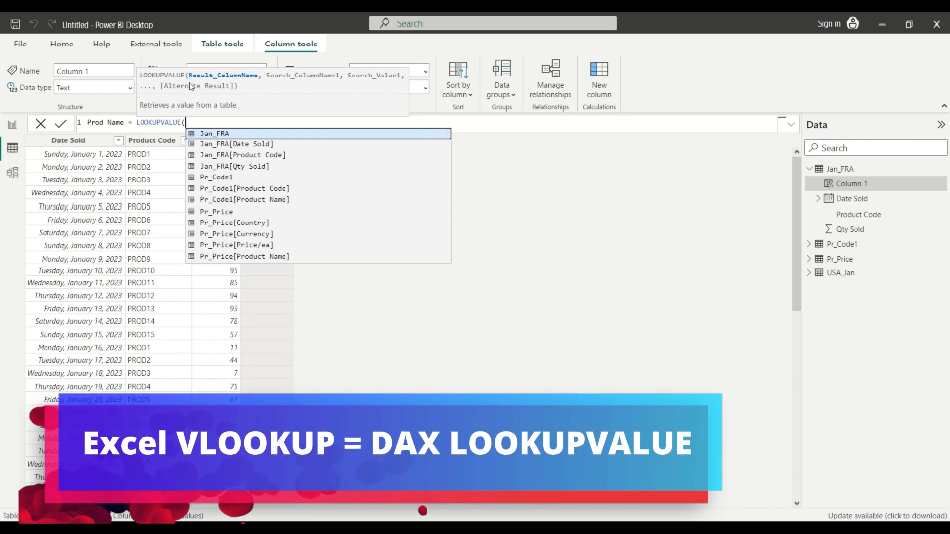
Expand the formula editor and set Pr_Code1[Product Name] as the result column of the LOOKUPVALUE function
{"action": "left_click", "coordinate": [791, 124]}
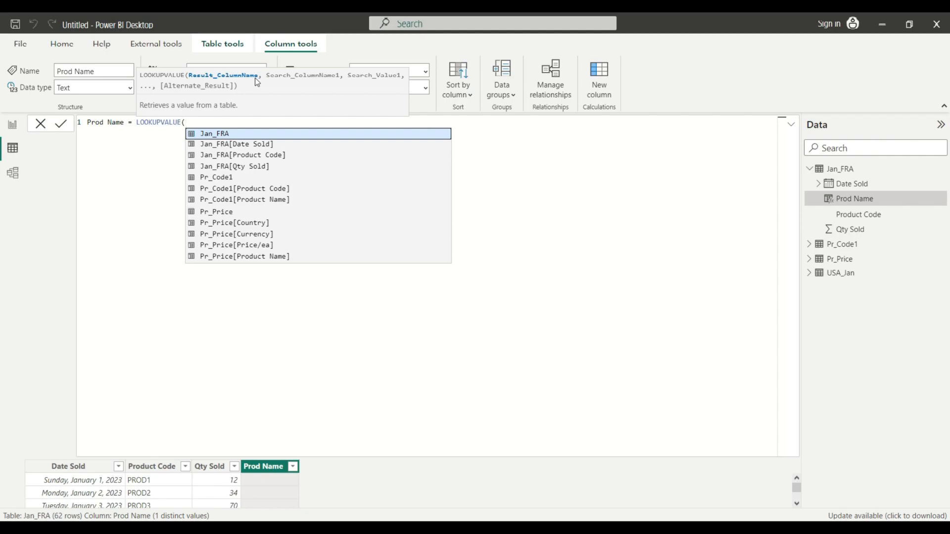
{"action": "type", "text": "Pr"}
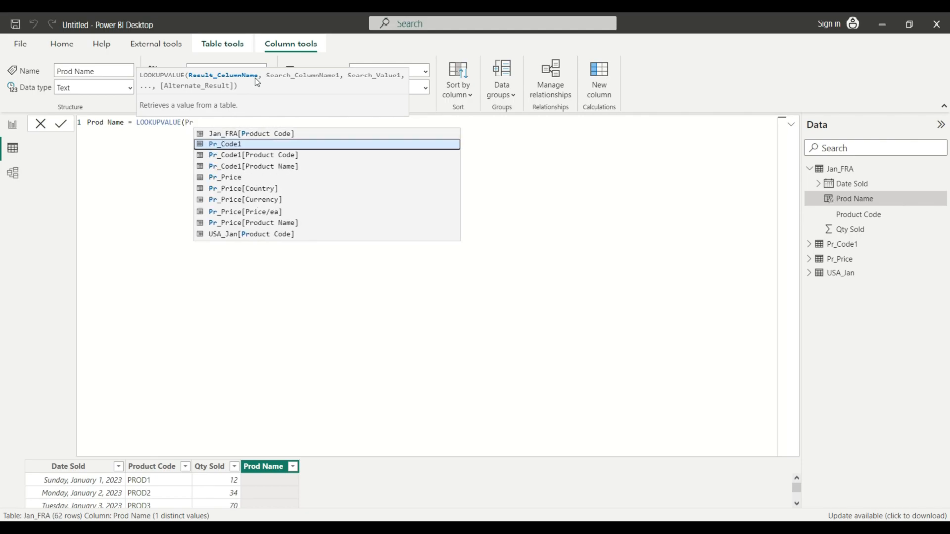
{"action": "key", "text": "Down"}
{"action": "key", "text": "Down"}
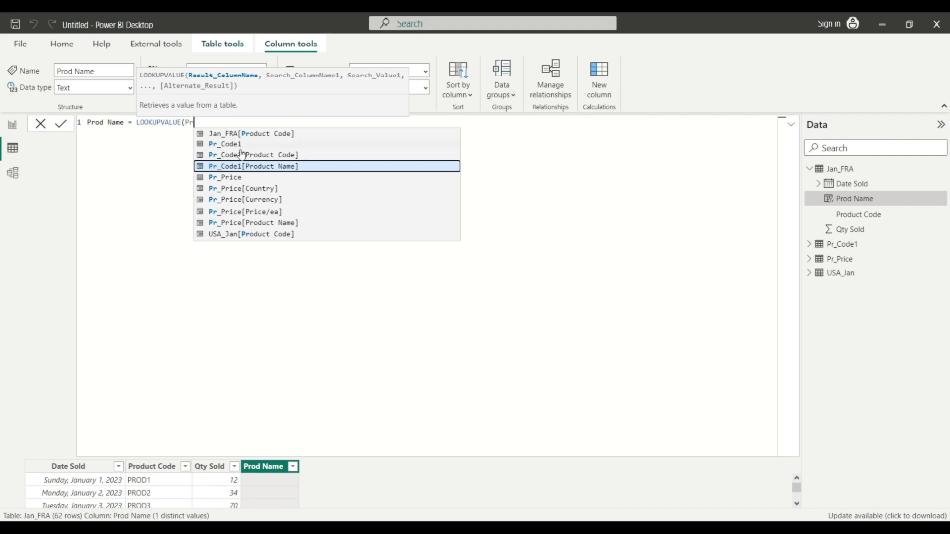
{"action": "left_click", "coordinate": [262, 169]}
{"action": "type", "text": ","}
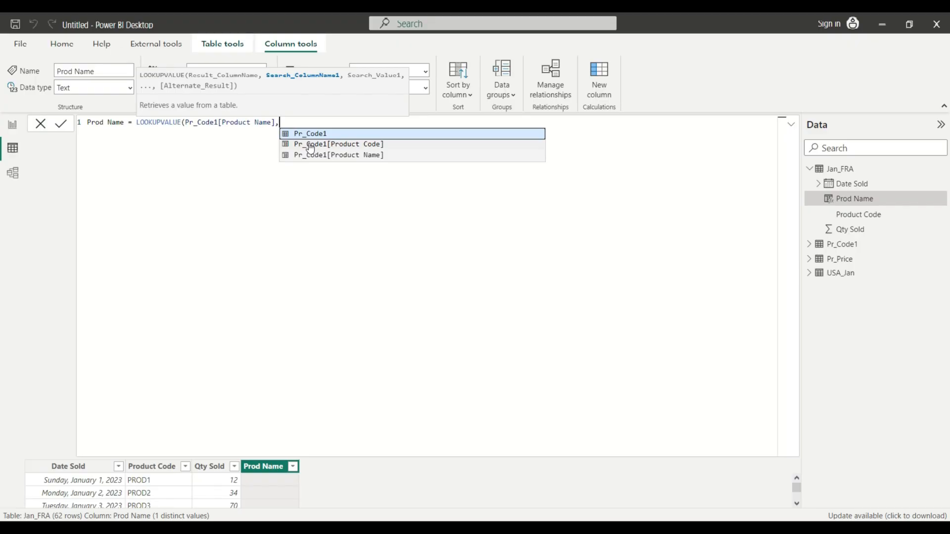
Complete the lookup with Pr_Code1[Product Code] as search column and Jan_FRA[Product Code] as search value, and commit the formula
{"action": "left_click", "coordinate": [310, 144]}
{"action": "type", "text": ","}
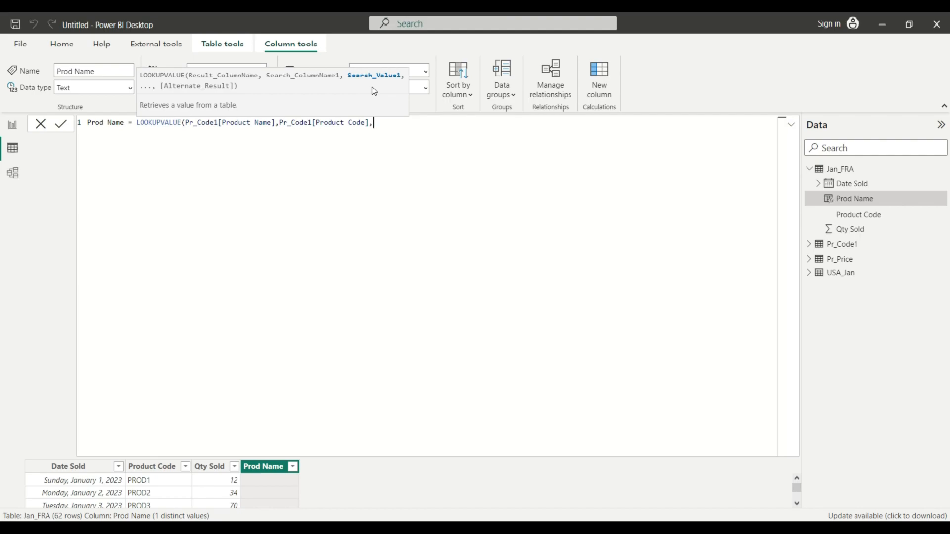
{"action": "type", "text": "prod"}
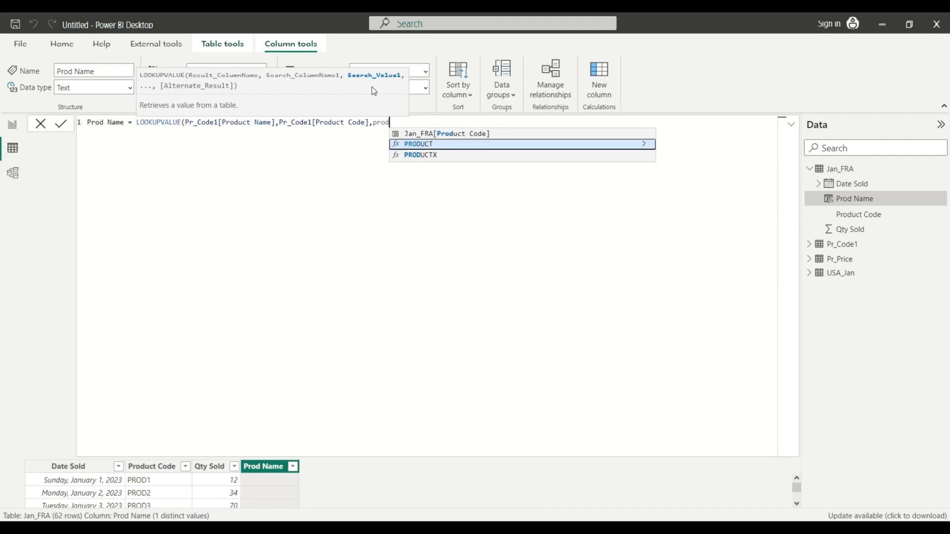
{"action": "left_click", "coordinate": [441, 133]}
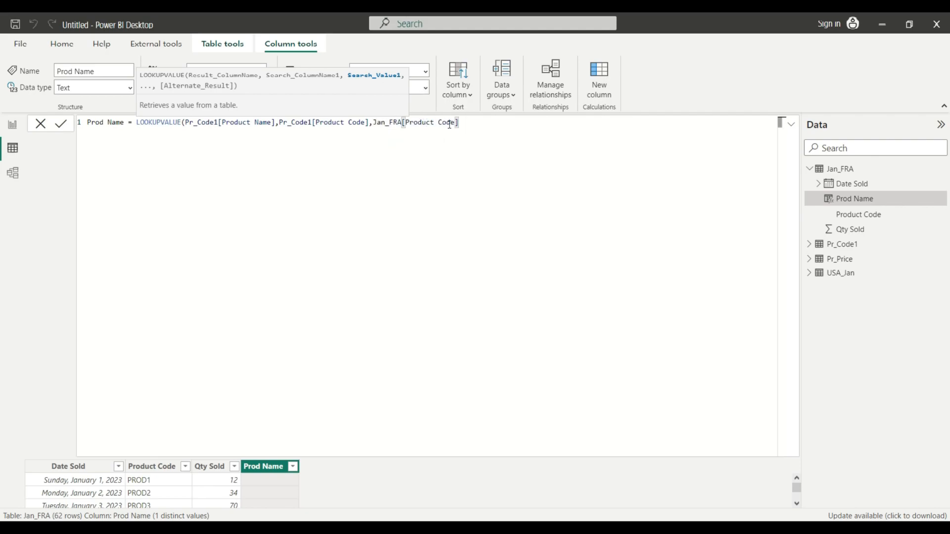
{"action": "type", "text": ")"}
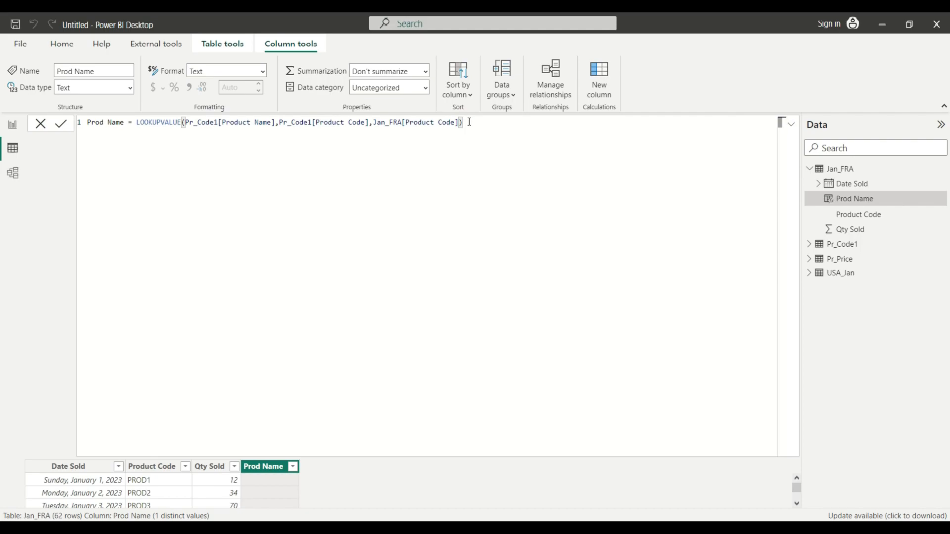
{"action": "key", "text": "Return"}
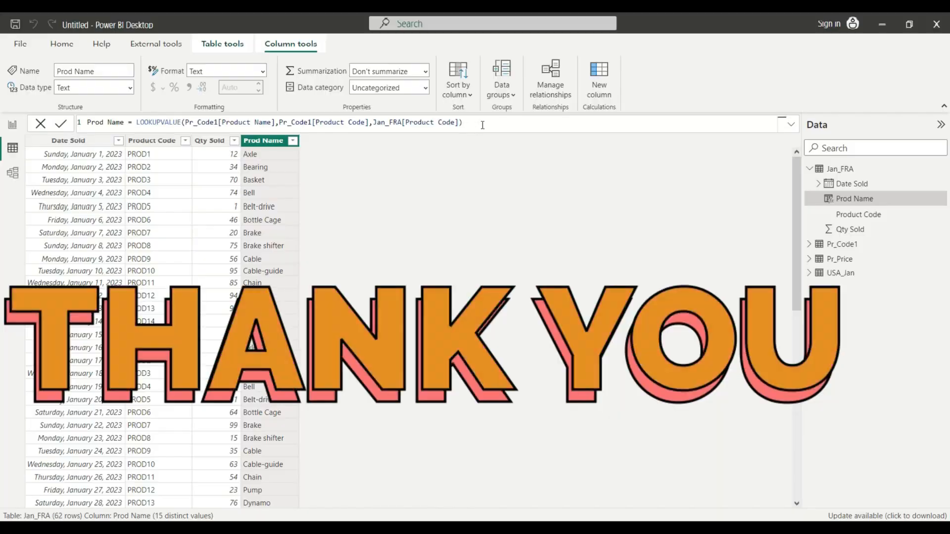
Review the product prices, countries and currencies in the Pr_Price table, and return to the Jan_FRA table
{"action": "left_click", "coordinate": [507, 141]}
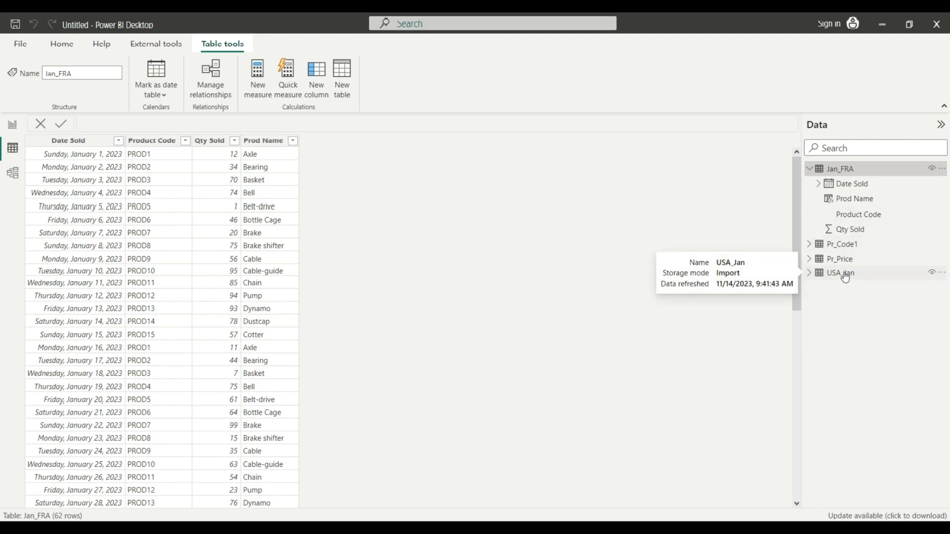
{"action": "left_click", "coordinate": [840, 259]}
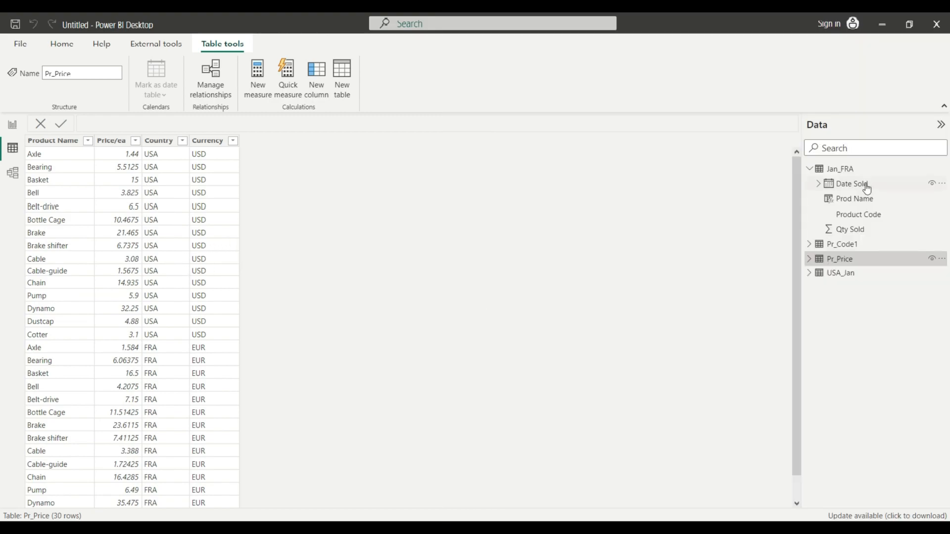
{"action": "left_click", "coordinate": [841, 168]}
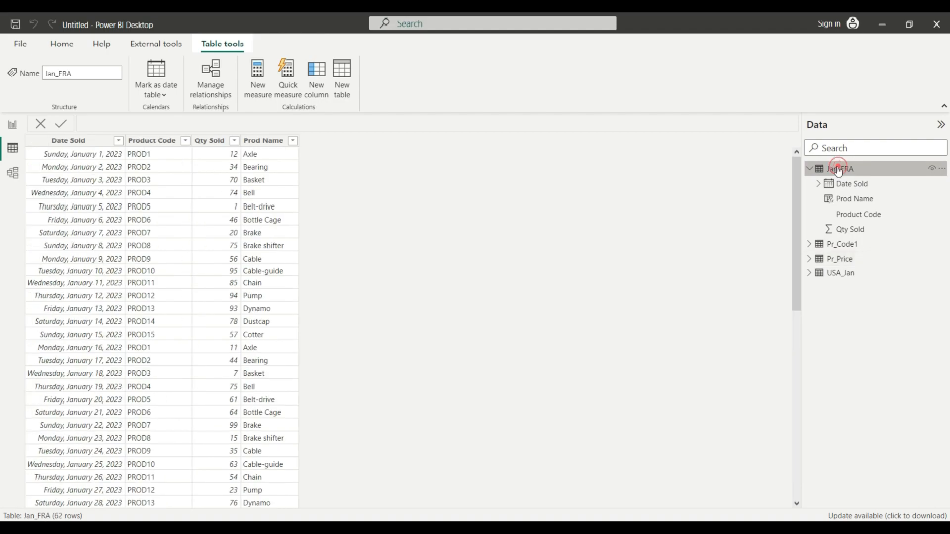
Add a calculated column named FRA Price/Ea to the Jan_FRA table and start its formula with LOOKUPVALUE
{"action": "left_click", "coordinate": [322, 87]}
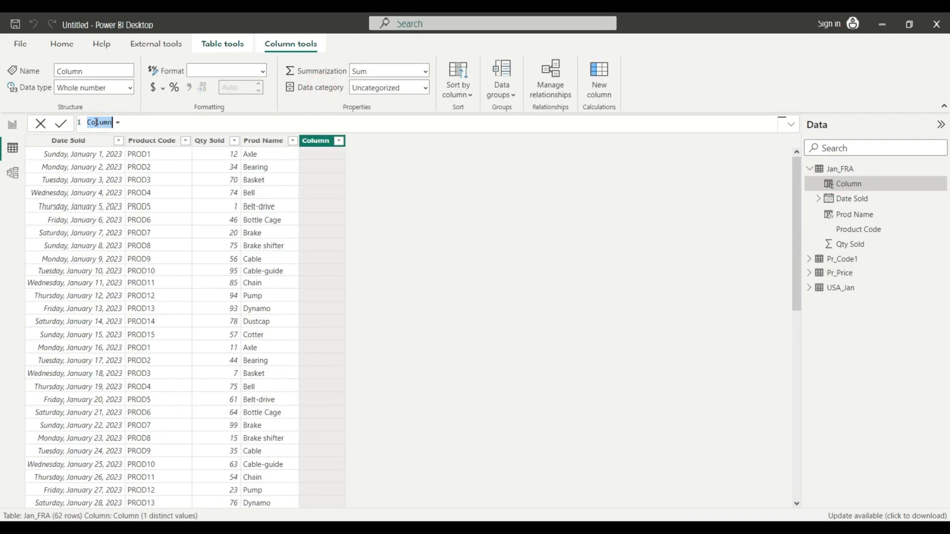
{"action": "type", "text": "FRA Price/Ea"}
{"action": "key", "text": "End"}
{"action": "type", "text": "LOOK"}
{"action": "key", "text": "Tab"}
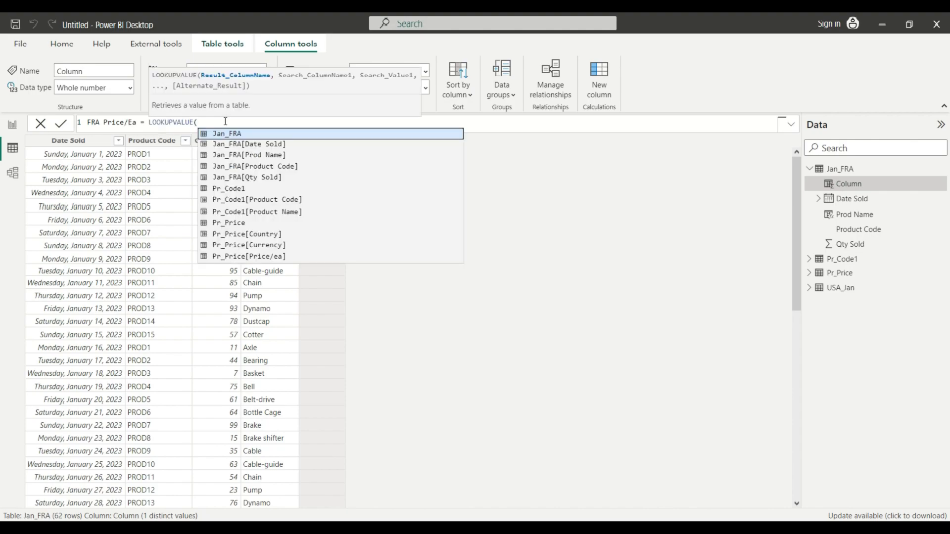
Set Pr_Price[Price/ea] as the result column of the LOOKUPVALUE function in the FRA Price/Ea formula
{"action": "key", "text": "Down"}
{"action": "key", "text": "Down"}
{"action": "key", "text": "Down"}
{"action": "key", "text": "Down"}
{"action": "key", "text": "Down"}
{"action": "key", "text": "Down"}
{"action": "key", "text": "Down"}
{"action": "key", "text": "Down"}
{"action": "key", "text": "Down"}
{"action": "key", "text": "Down"}
{"action": "key", "text": "Down"}
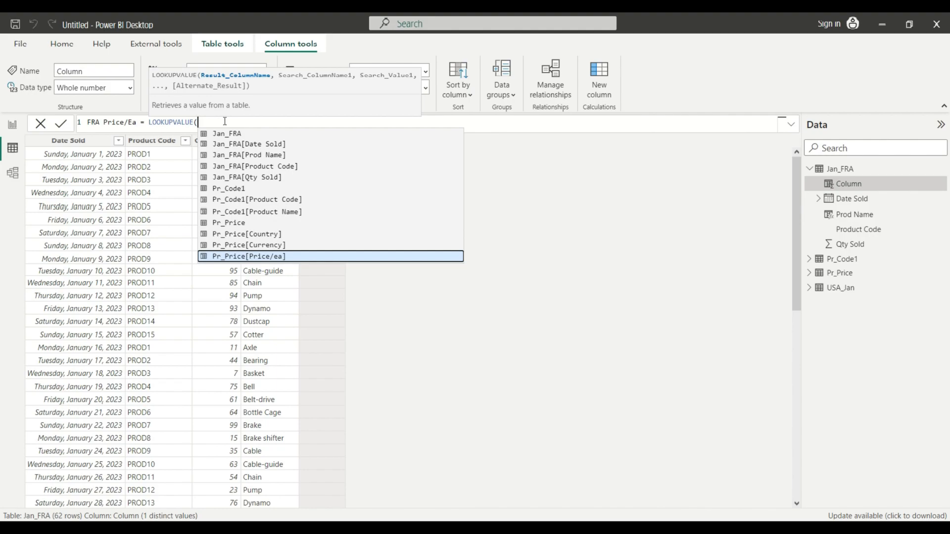
{"action": "left_click", "coordinate": [272, 257]}
{"action": "type", "text": ","}
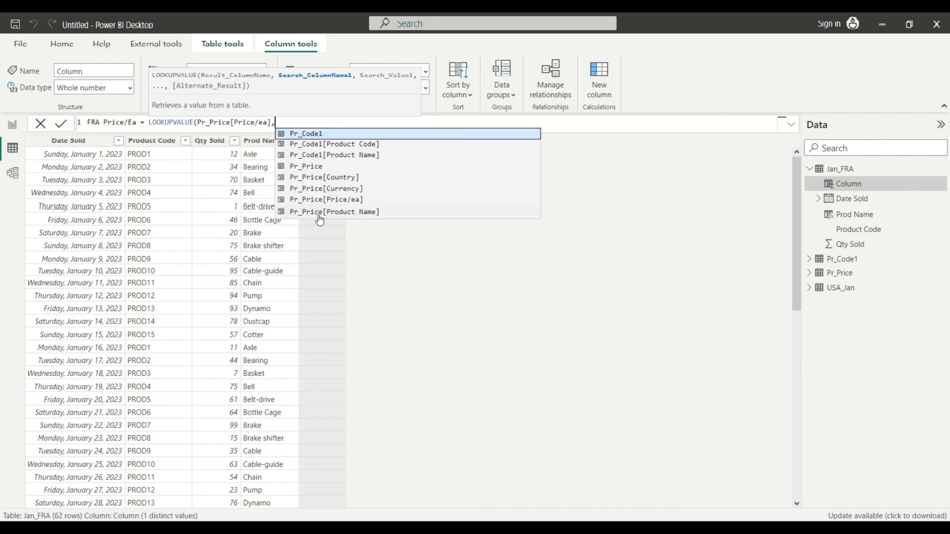
Add Pr_Price[Product Name] as the first search column and Jan_FRA[Prod Name] as its search value
{"action": "left_click", "coordinate": [319, 215]}
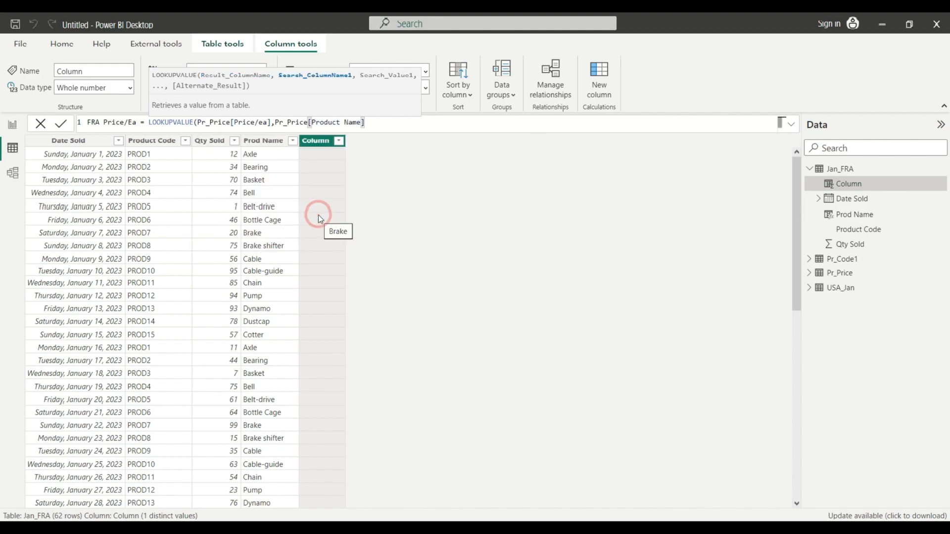
{"action": "type", "text": ",Prod"}
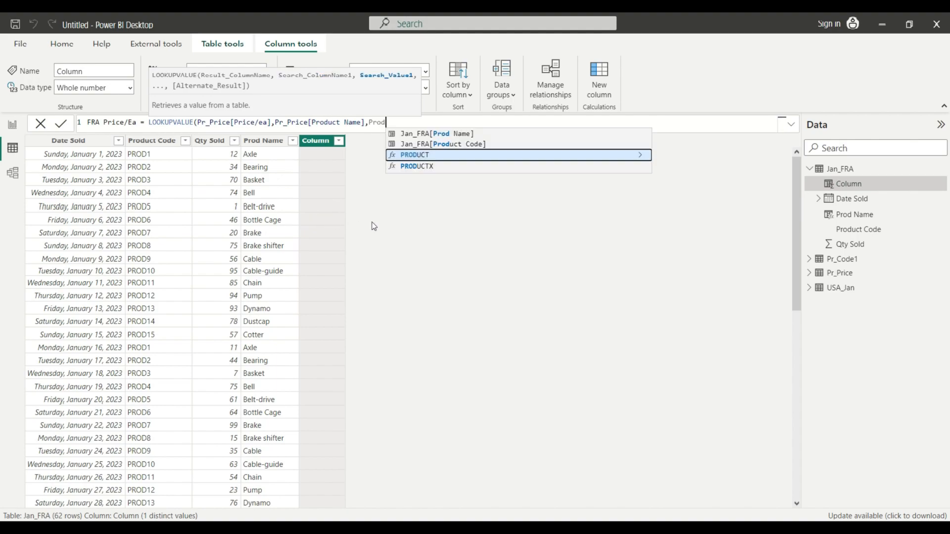
{"action": "left_click", "coordinate": [445, 133]}
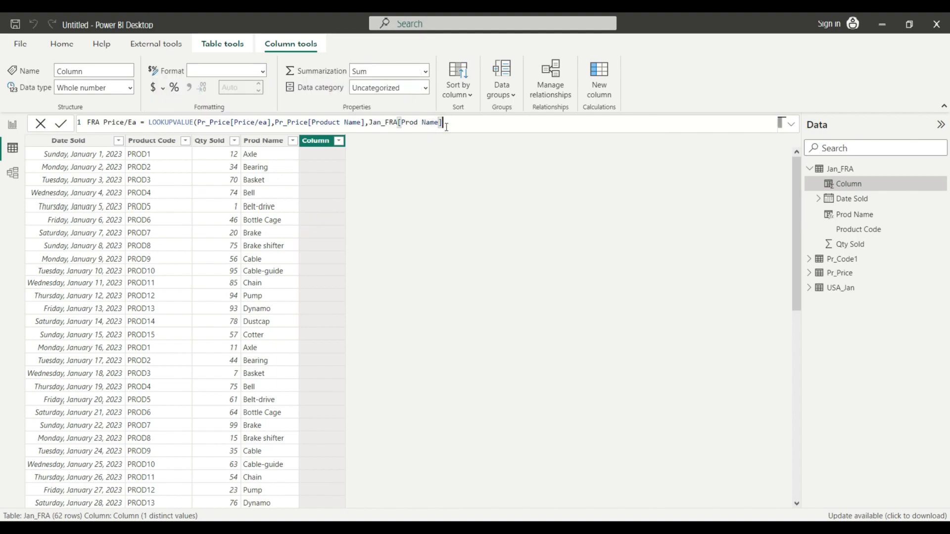
Add Pr_Price[Country] as the second search column with the search value "FRA", commit the formula and check the column's rows
{"action": "type", "text": ","}
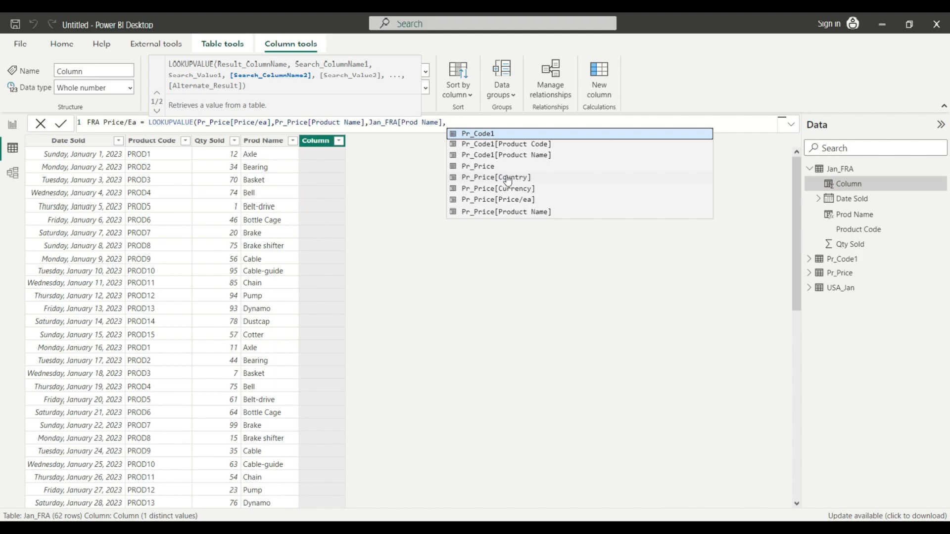
{"action": "left_click", "coordinate": [532, 124]}
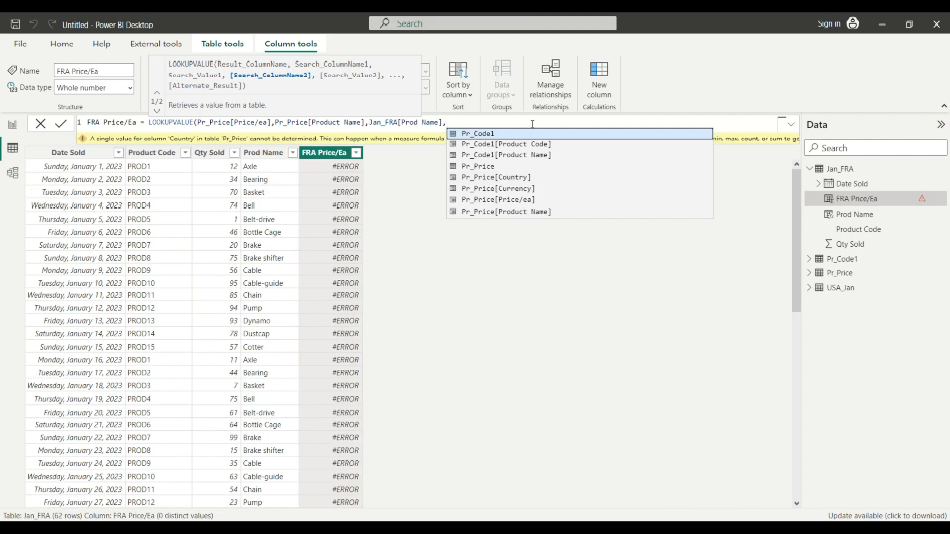
{"action": "left_click", "coordinate": [520, 179]}
{"action": "type", "text": ",\""}
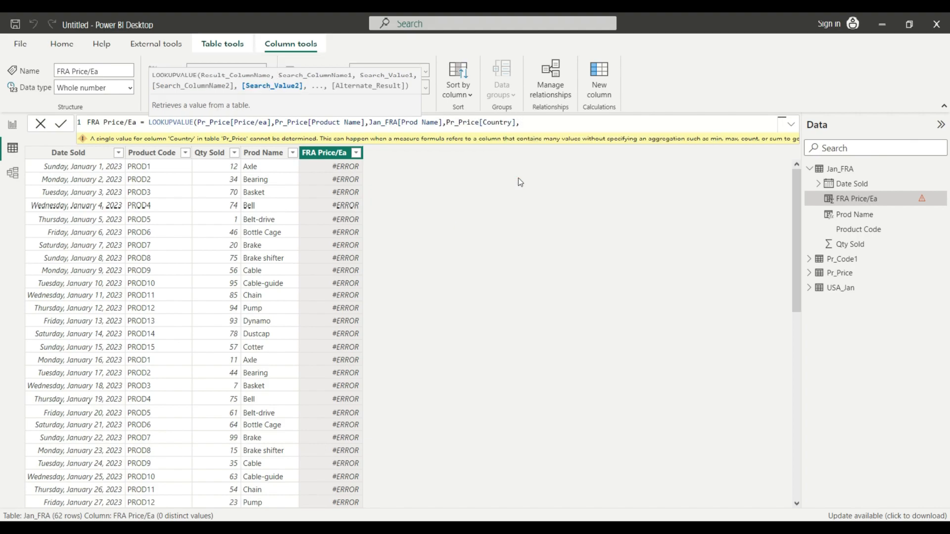
{"action": "type", "text": "FRA\")"}
{"action": "key", "text": "Return"}
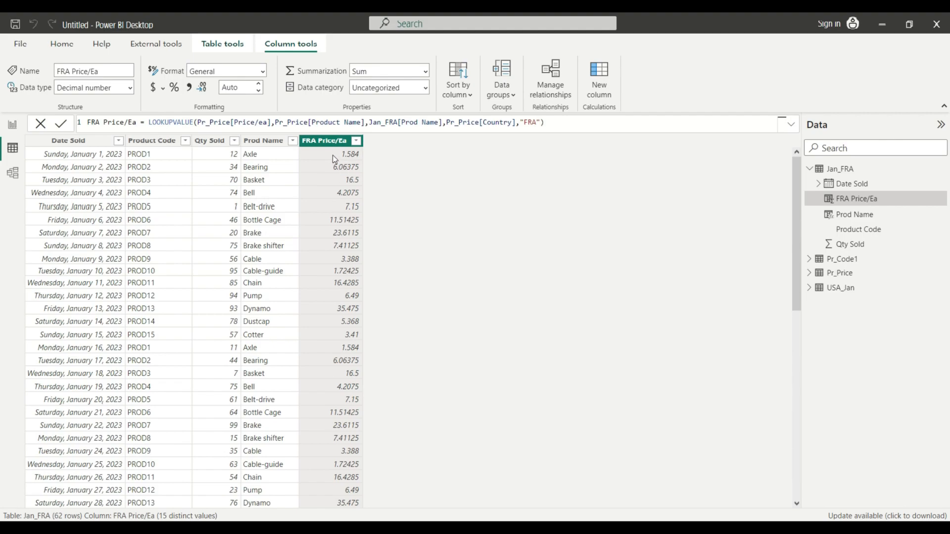
{"action": "scroll", "coordinate": [333, 155], "scroll_direction": "down", "scroll_amount": 4}
{"action": "scroll", "coordinate": [333, 155], "scroll_direction": "up", "scroll_amount": 4}
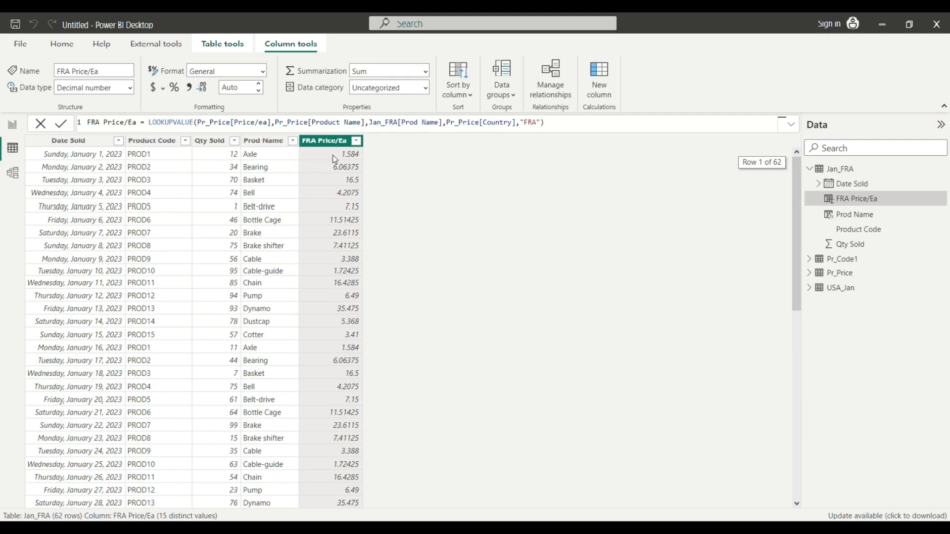